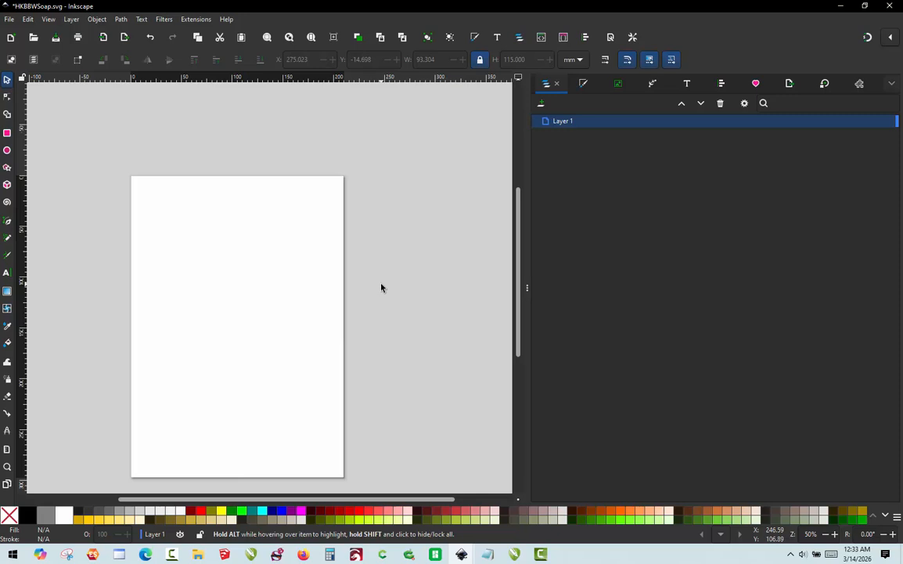
Import SVG_Hello Kitty with Apple.svg from the Desktop as editable objects in the current file.
scroll(383, 286, "down", 1)
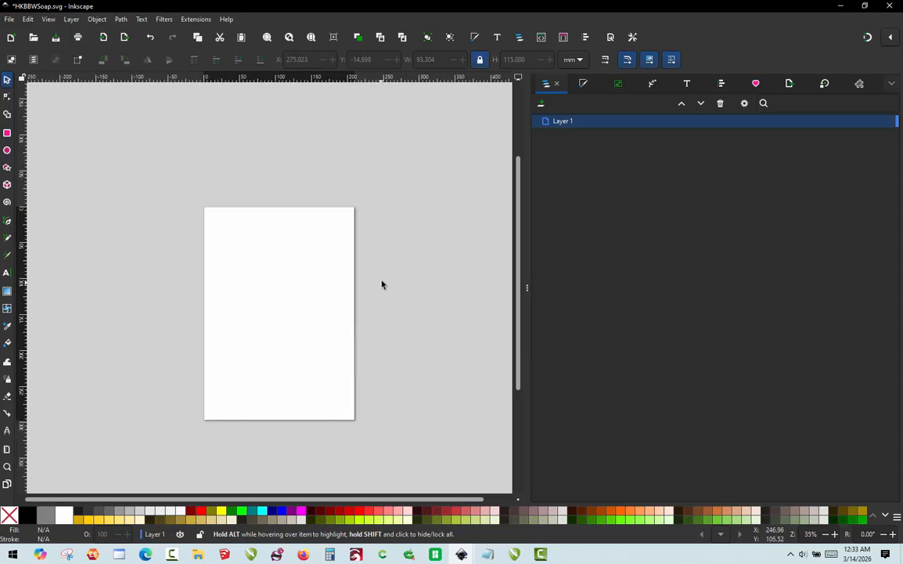
scroll(441, 302, "up", 1)
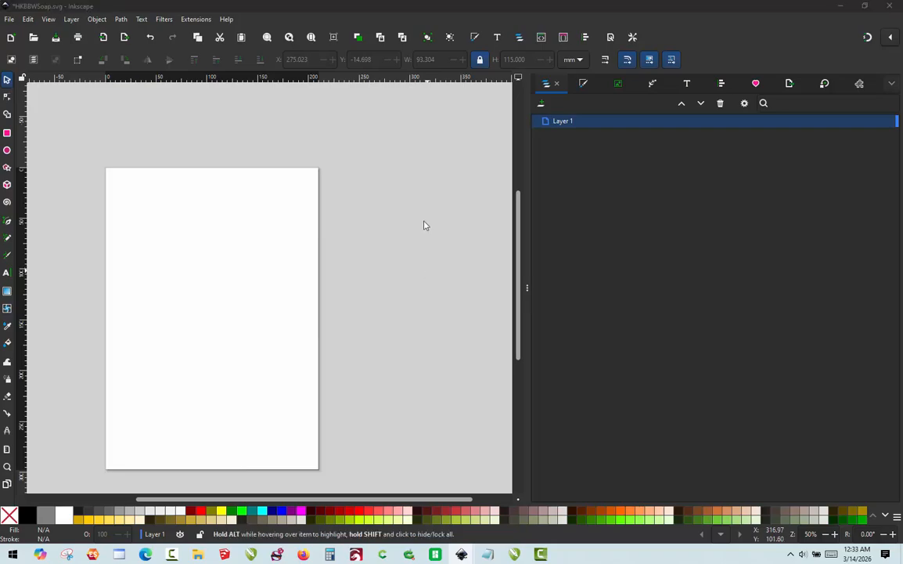
key("ctrl+i")
left_click(372, 227)
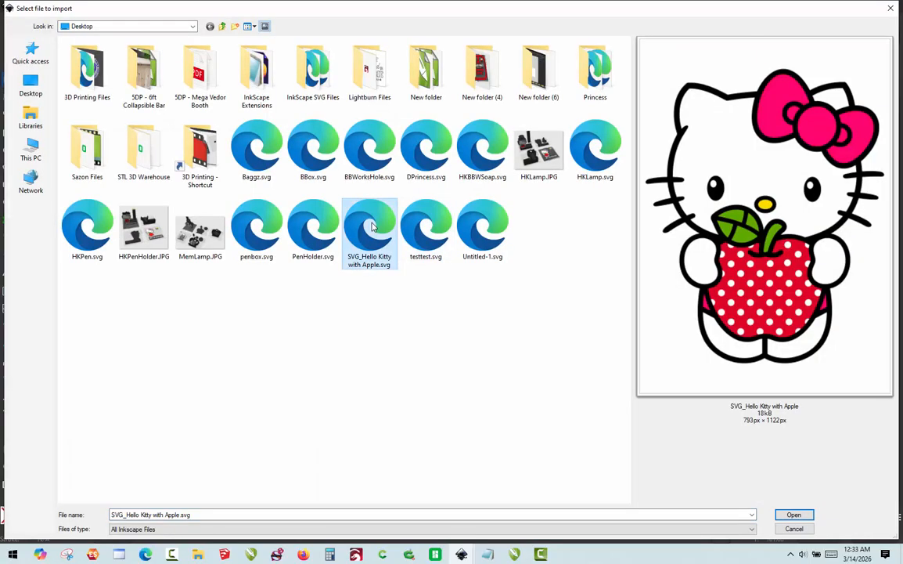
double_click(373, 227)
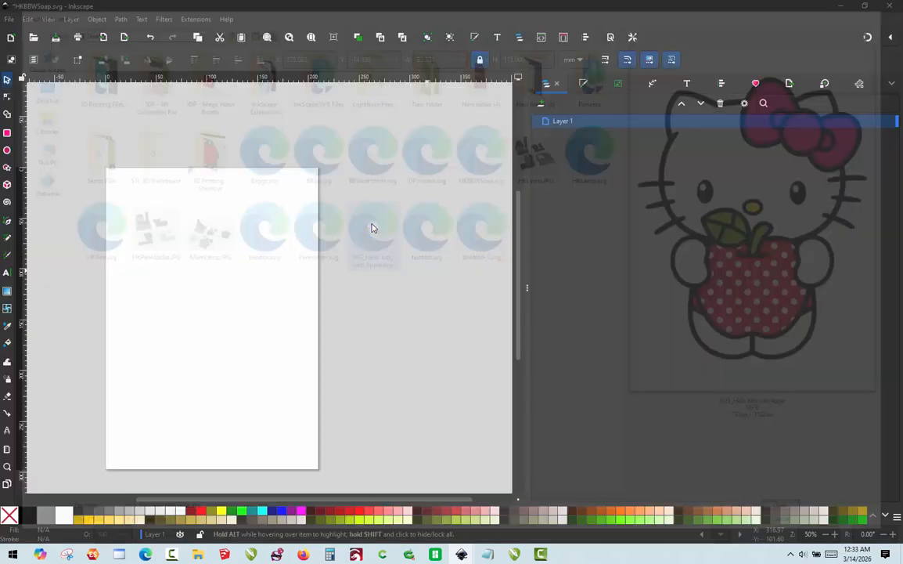
left_click(278, 162)
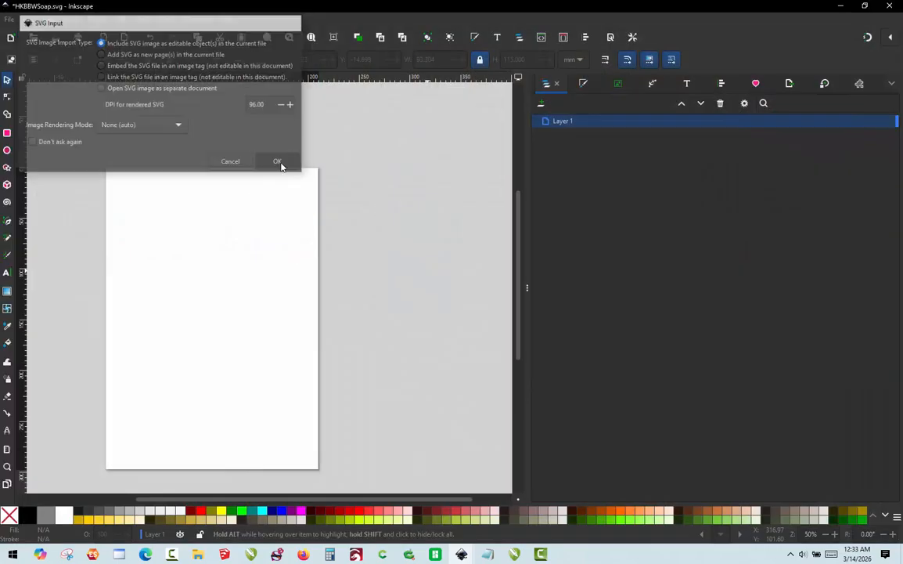
Ungroup the imported Hello Kitty artwork repeatedly until it is split into its individual colour paths.
scroll(229, 255, "down", 3, "ctrl")
scroll(290, 252, "up", 3, "ctrl")
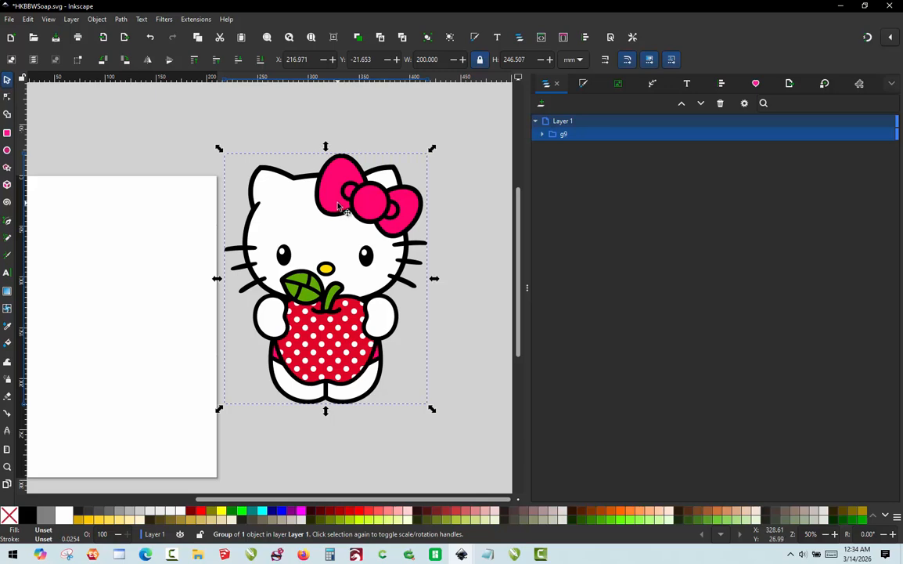
right_click(330, 231)
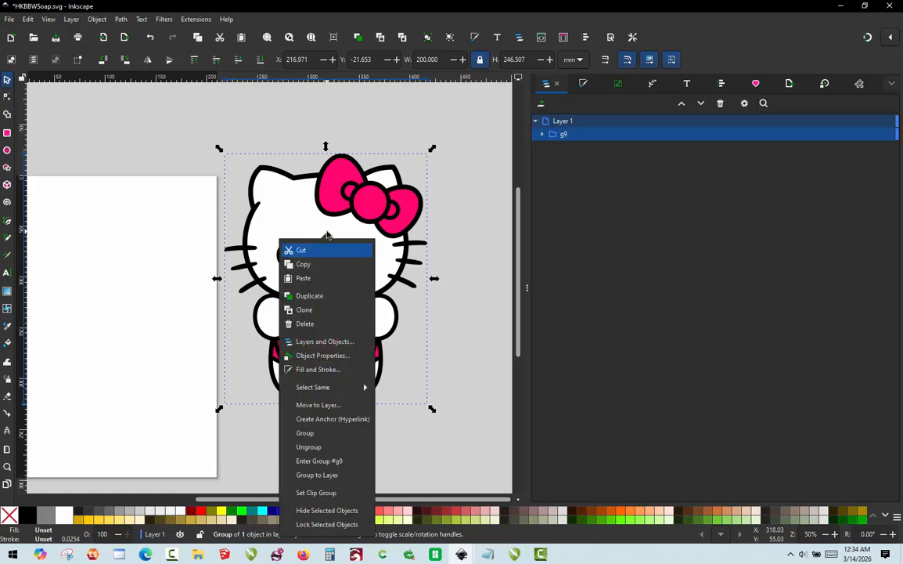
left_click(331, 451)
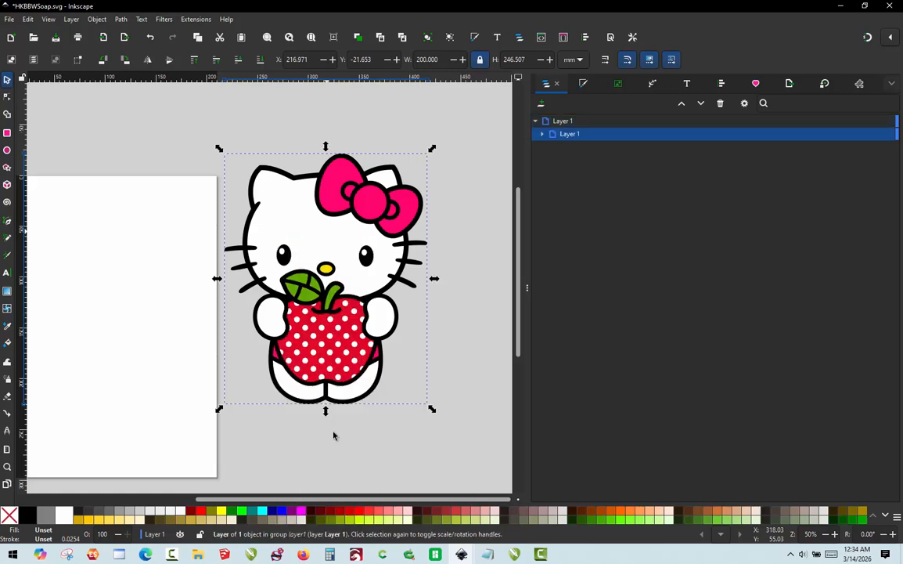
right_click(337, 249)
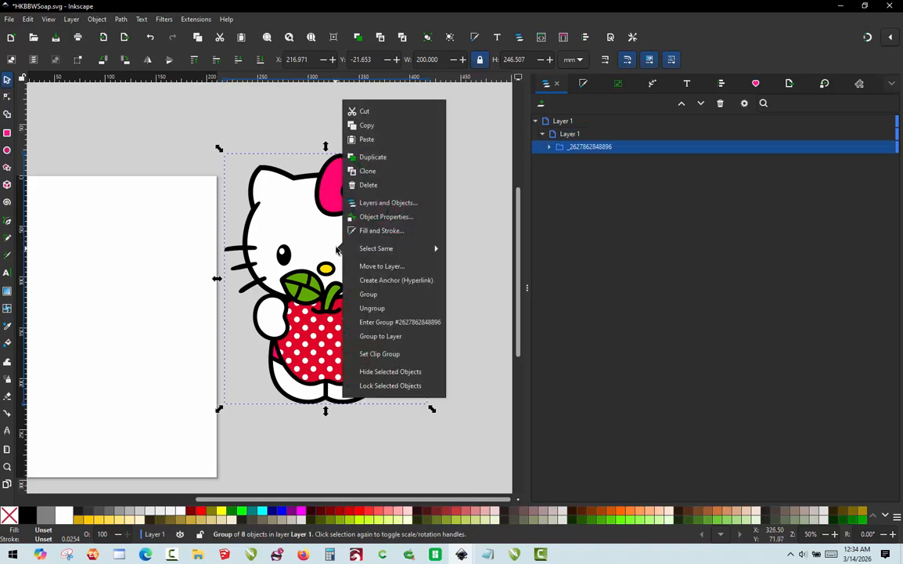
left_click(377, 308)
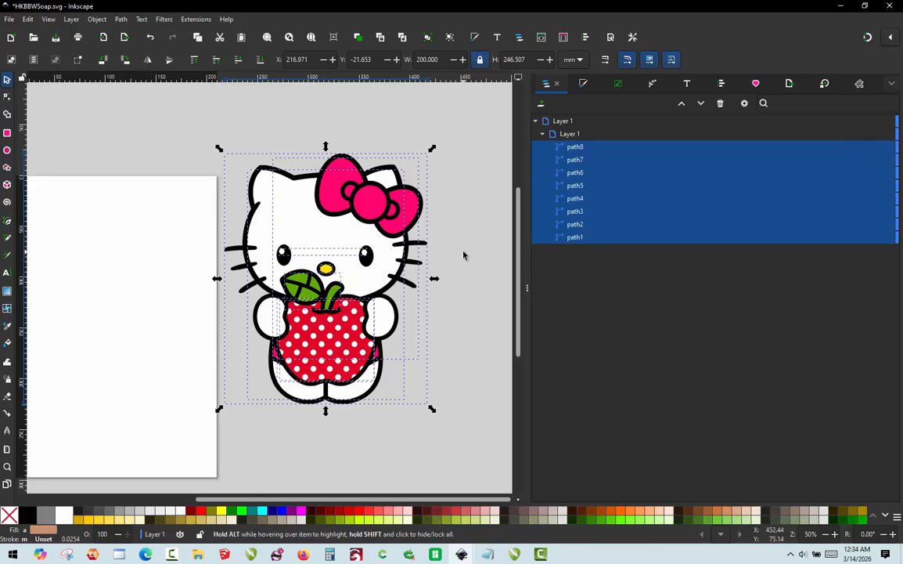
Select all the Hello Kitty paths and set their height to 115 mm with the proportions locked.
left_click(463, 253)
left_click_drag(448, 150, 220, 419)
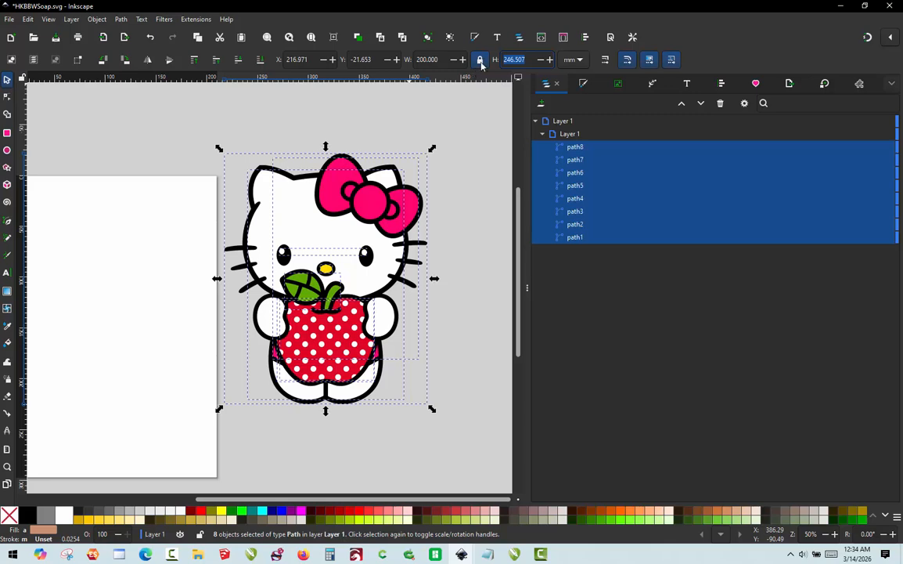
double_click(516, 60)
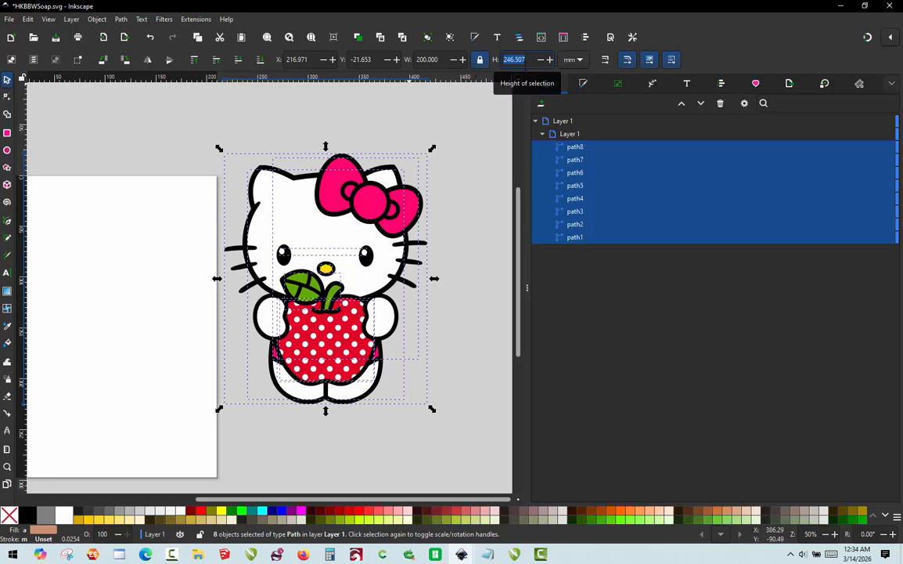
type("115")
key("Return")
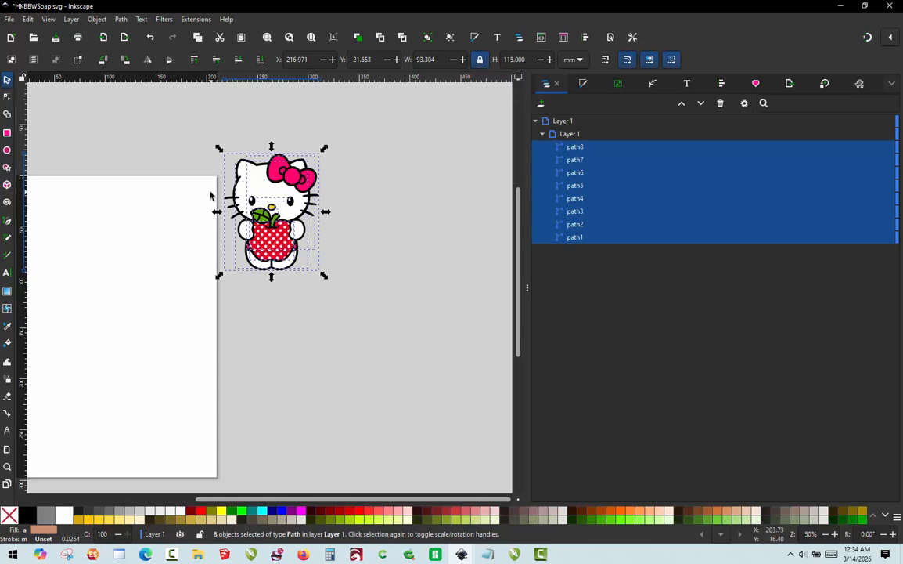
Move the resized artwork farther away from the page on its right-hand side and deselect it.
scroll(210, 180, "up", 1)
left_click_drag(299, 184, 392, 212)
left_click(494, 212)
scroll(494, 212, "up", 1)
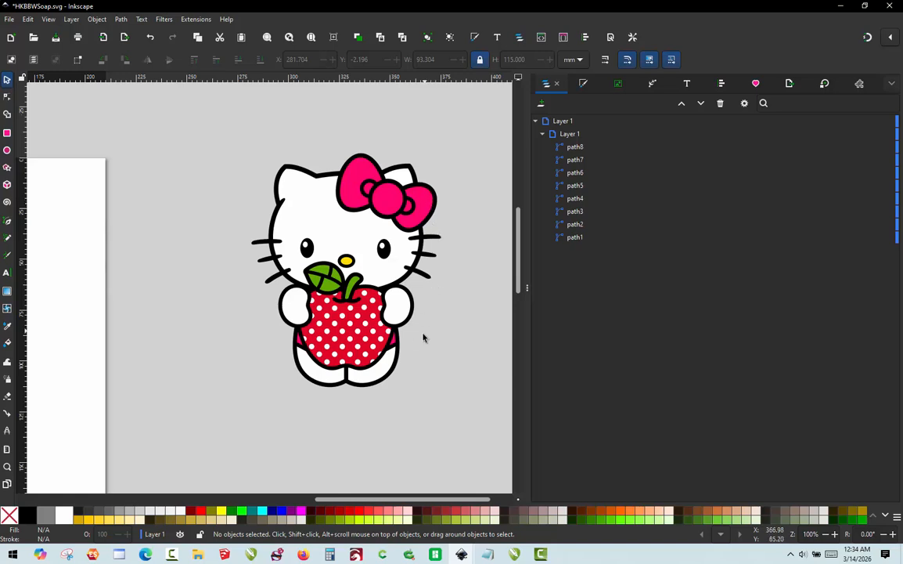
Toggle the visibility of path1 to examine which part of the artwork it forms, leaving it shown.
left_click(577, 239)
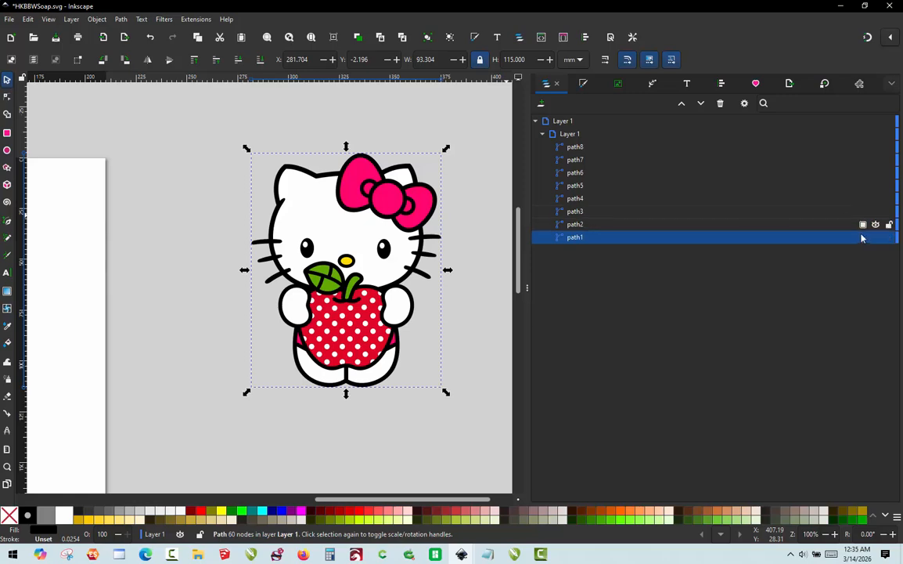
left_click(876, 238)
left_click(876, 238)
left_click(876, 238)
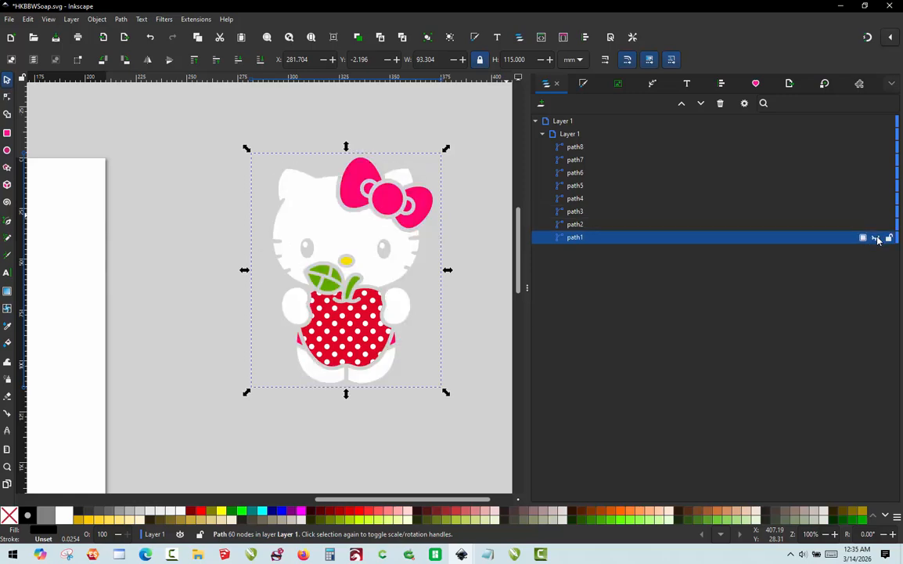
left_click(876, 238)
left_click(876, 238)
left_click(876, 238)
left_click(876, 238)
left_click(876, 238)
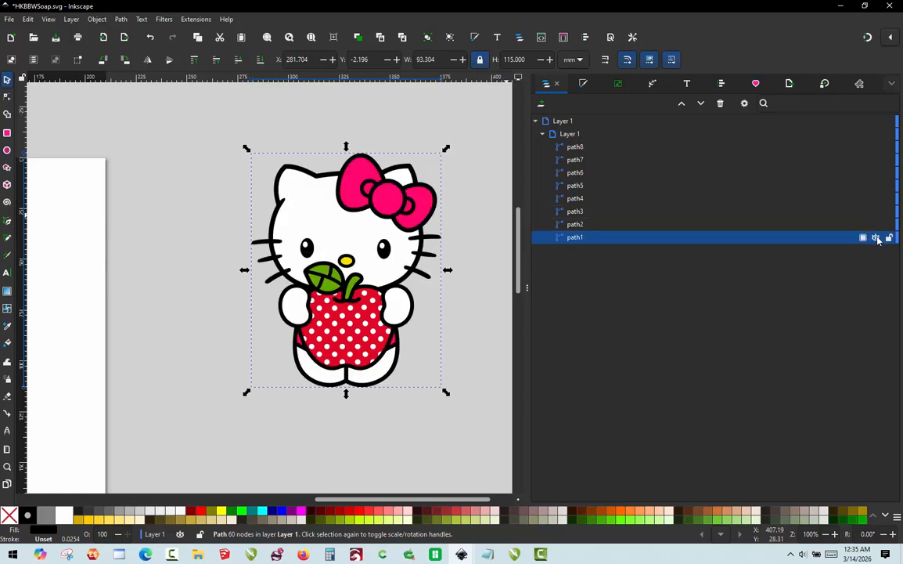
Rename the black outline path1 to Backplate and the red path2 to Apple.
double_click(581, 238)
type("Backplate")
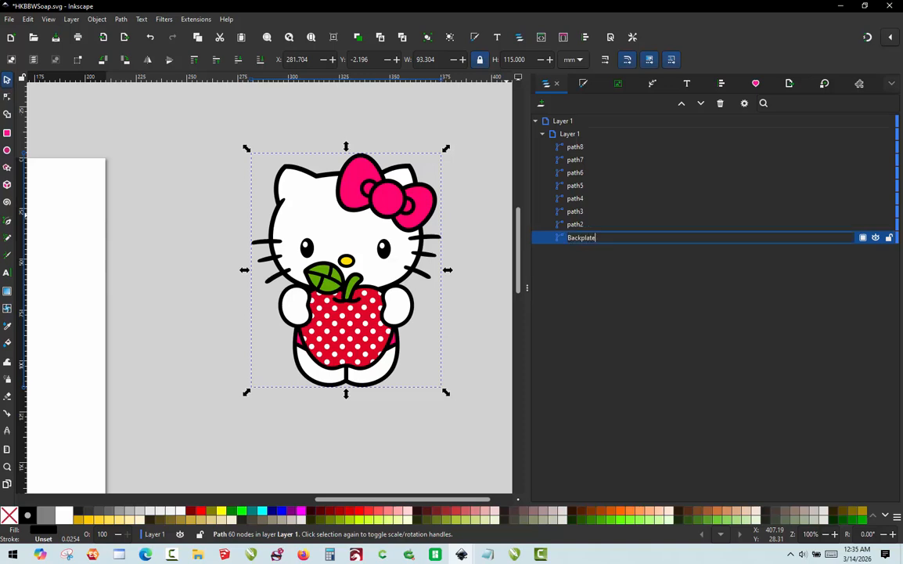
key("Return")
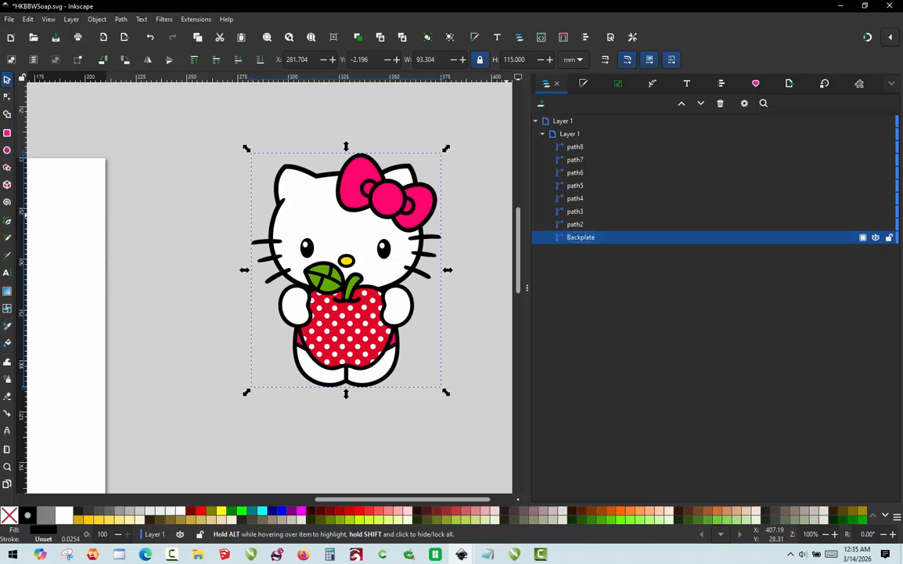
left_click(581, 225)
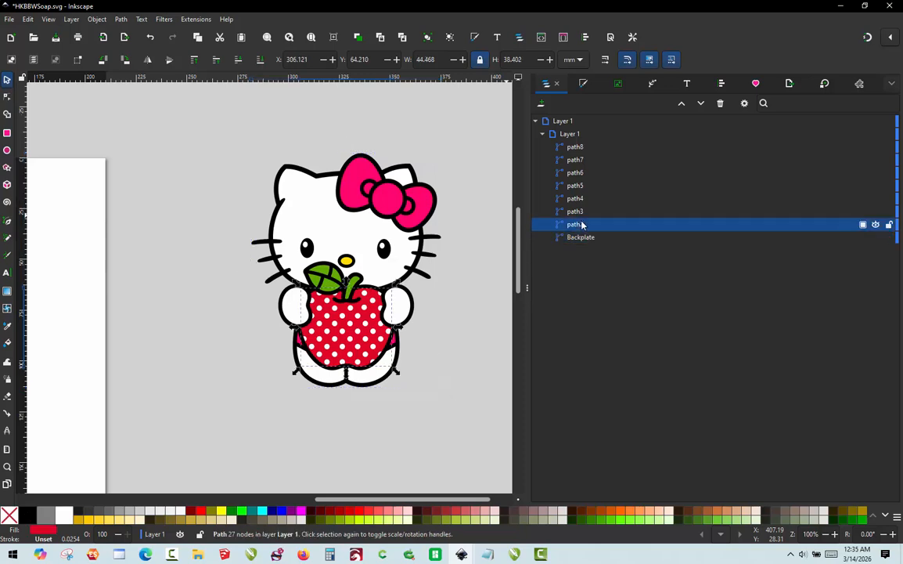
double_click(581, 225)
type("Apple")
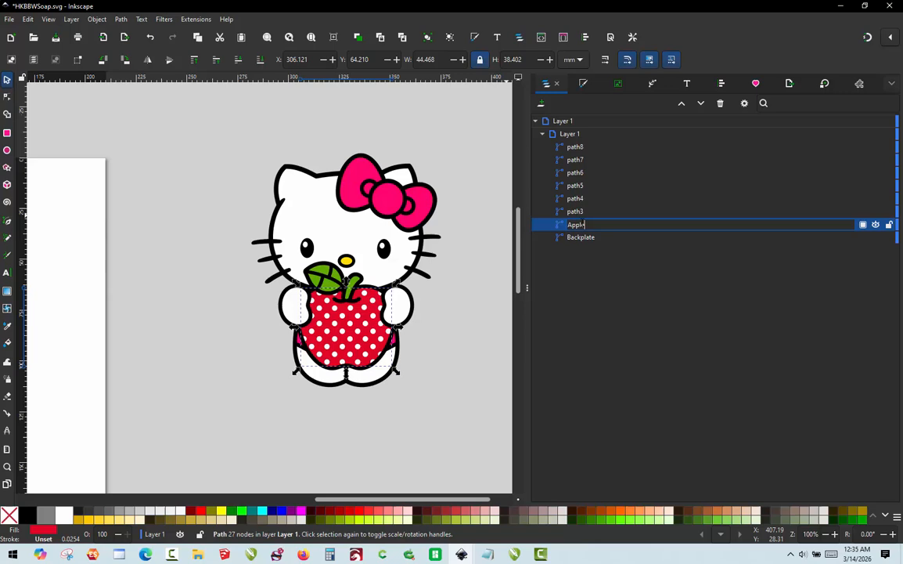
key("Return")
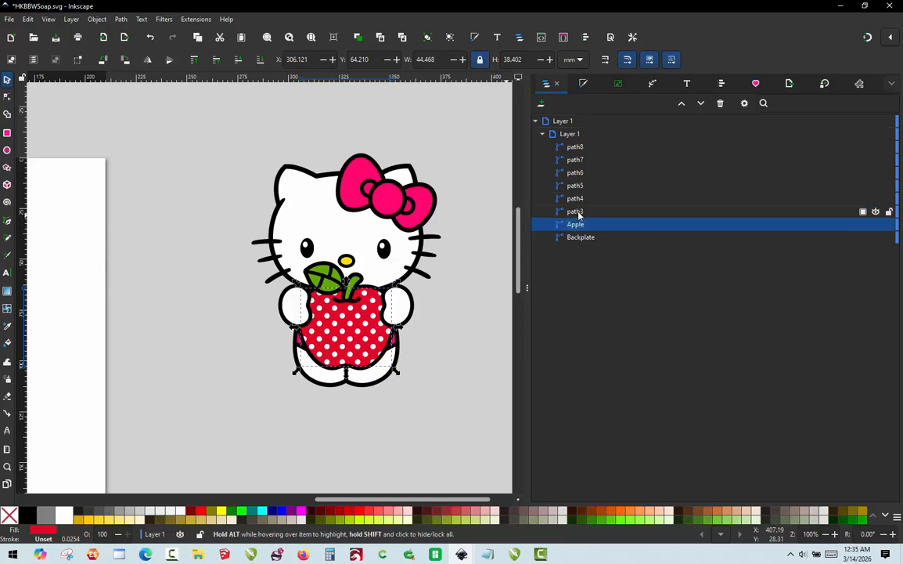
Rename path3 to Apple Dots and the white body path4 to White.
left_click(577, 210)
left_click(576, 210)
type("Apple Dots")
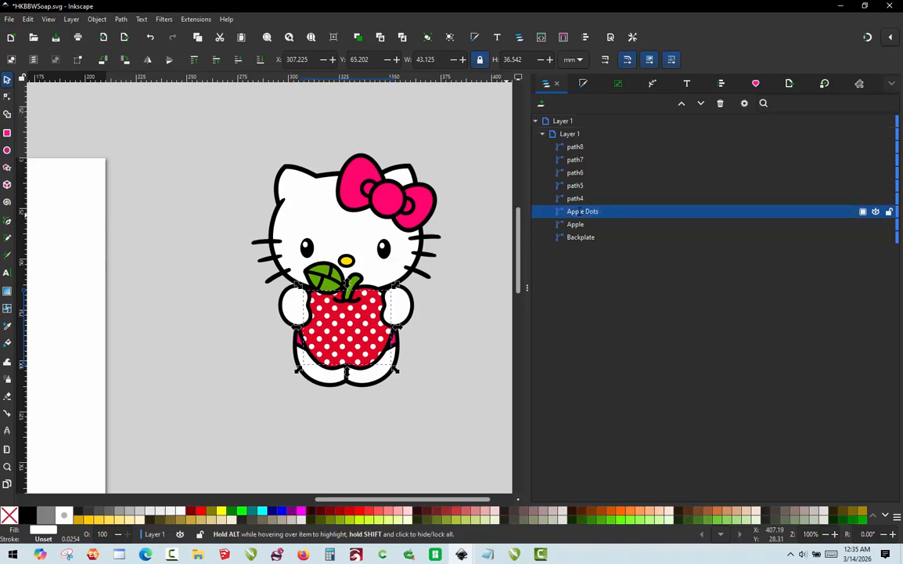
left_click(572, 200)
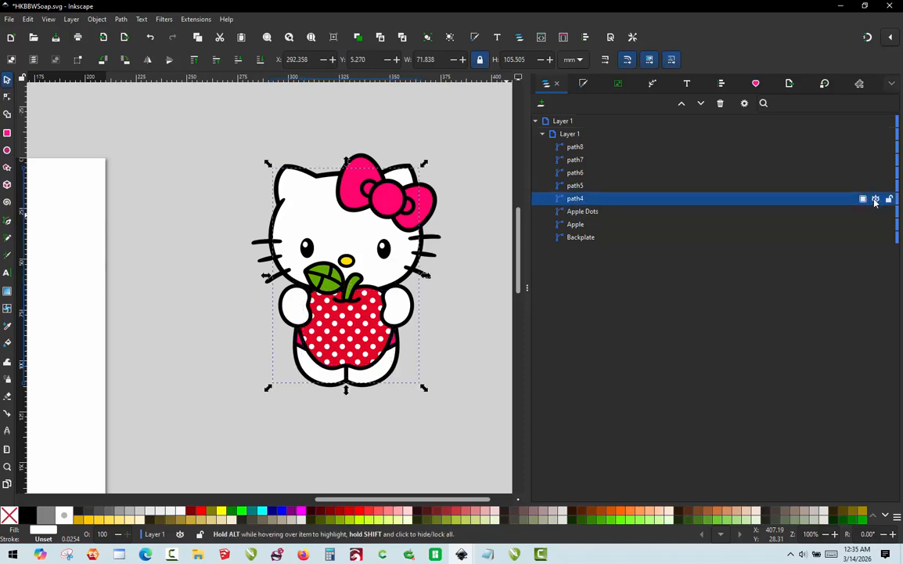
double_click(576, 198)
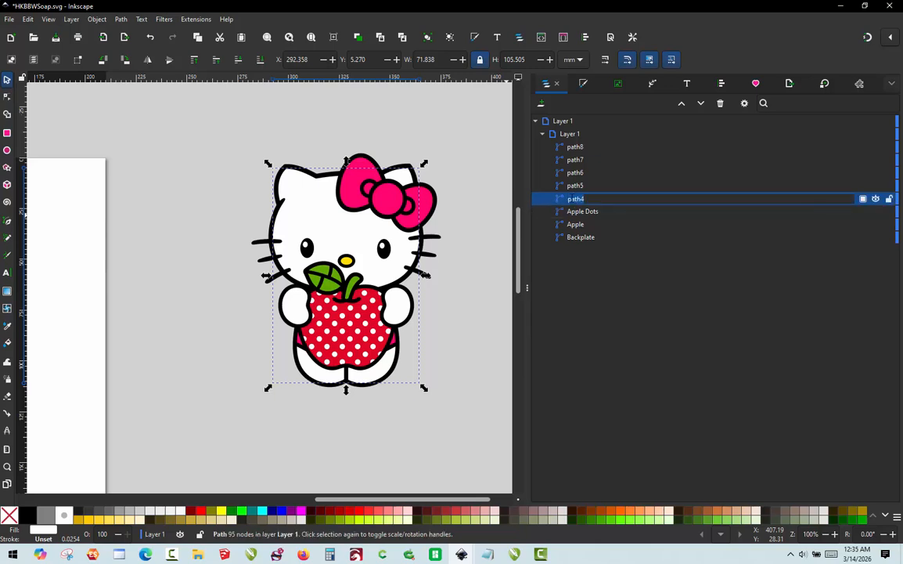
type("White")
key("Return")
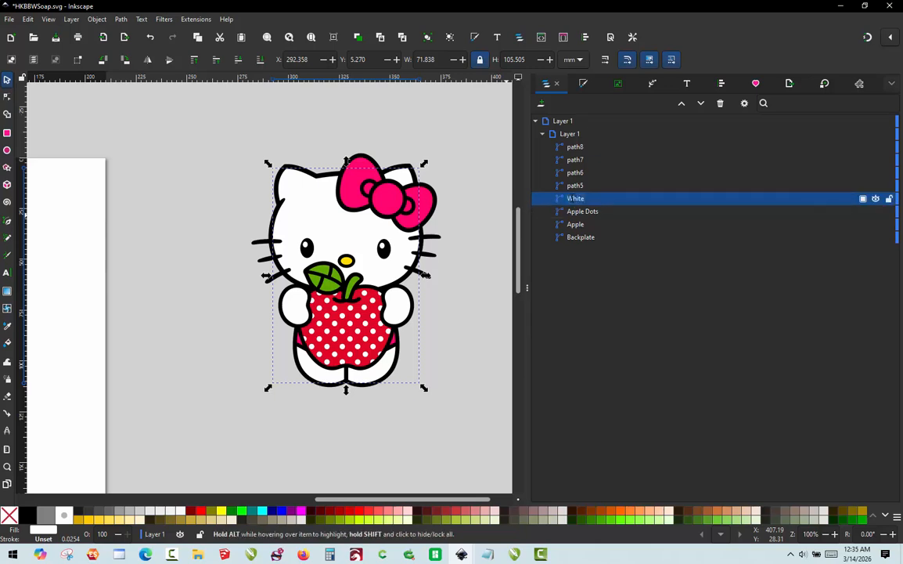
Check path5 by hiding and showing it, and rename it Pink.
left_click(584, 185)
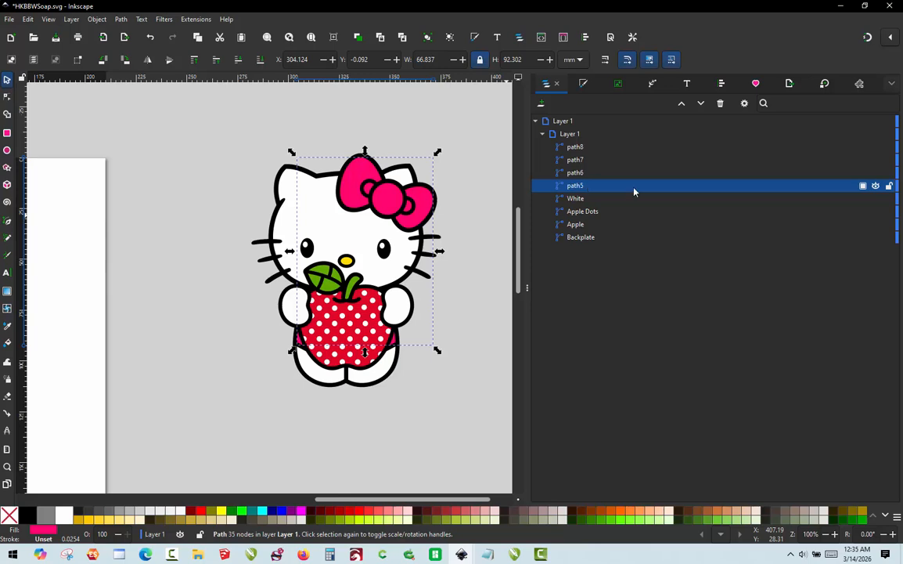
left_click(875, 186)
left_click(875, 186)
double_click(577, 186)
type("Pink")
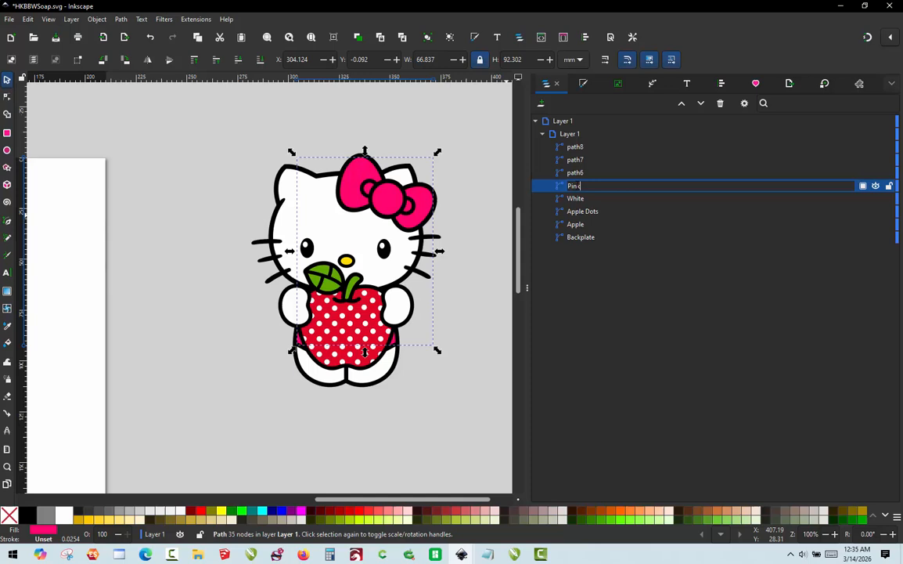
key("Return")
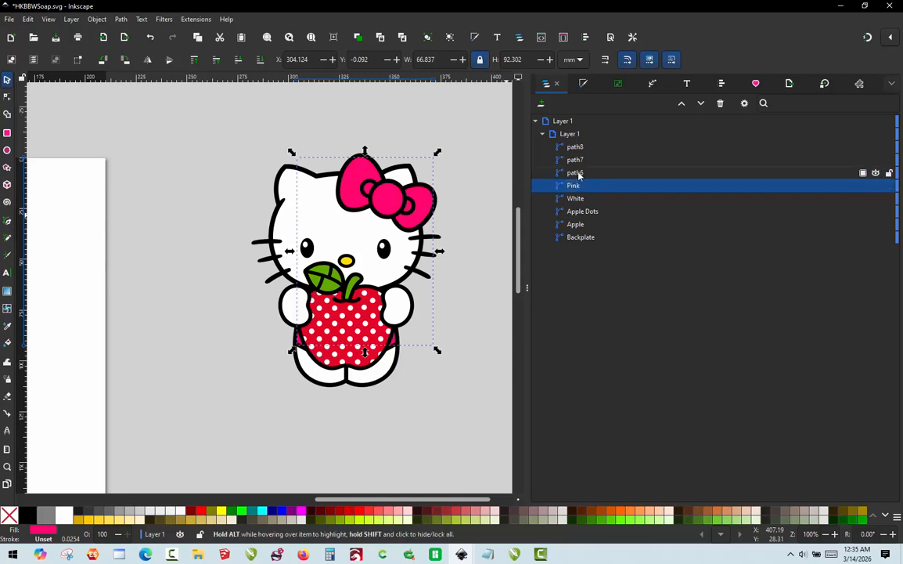
Rename the leaf and stem path6 to Green and the nose path7 to Yellow.
left_click(577, 173)
left_click(577, 173)
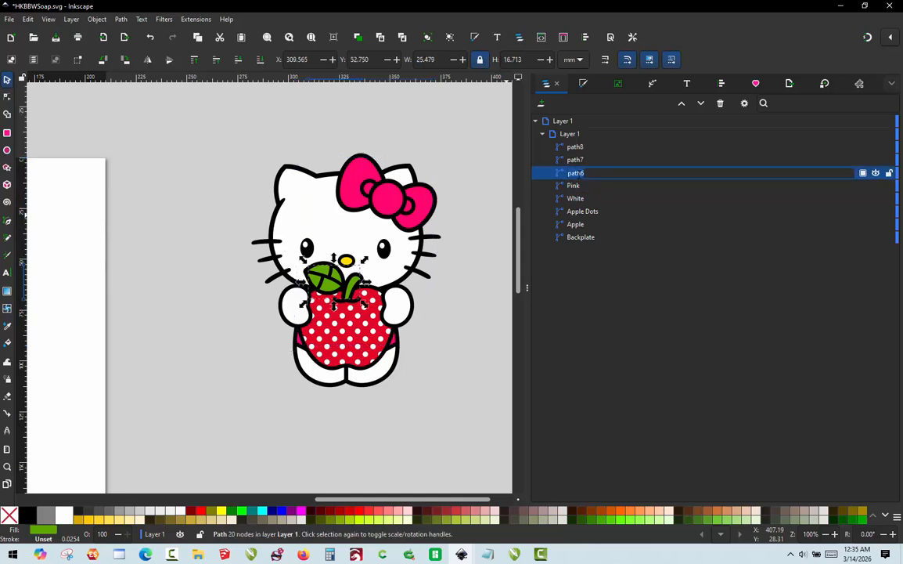
type("Green")
key("Return")
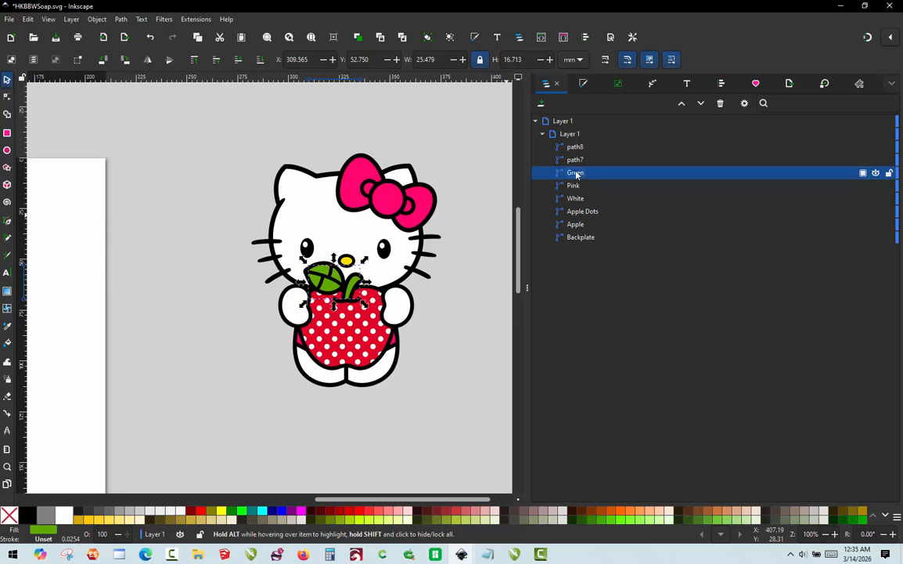
left_click(577, 161)
left_click(576, 161)
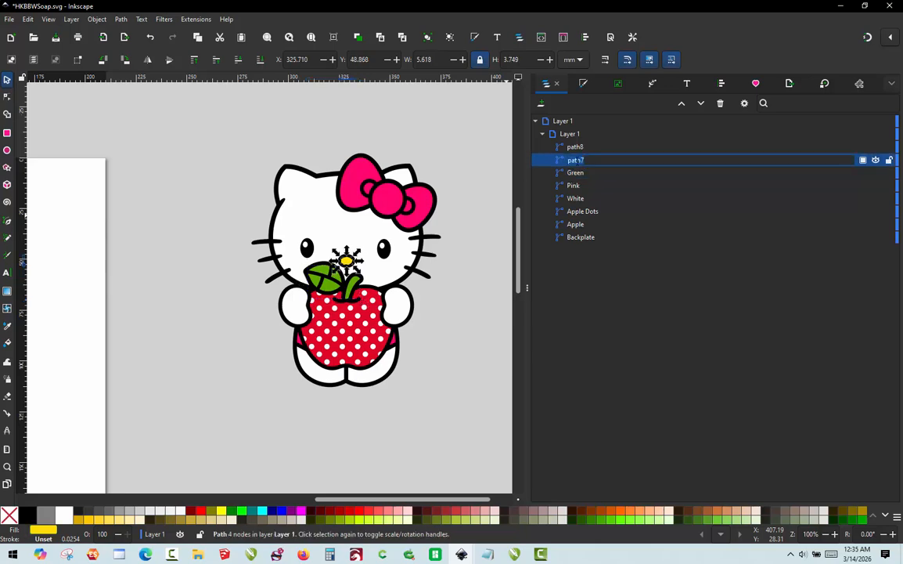
type("Yellow")
key("Return")
Union the eye highlights path8 with the White path and check the merged path's nodes.
left_click(577, 148)
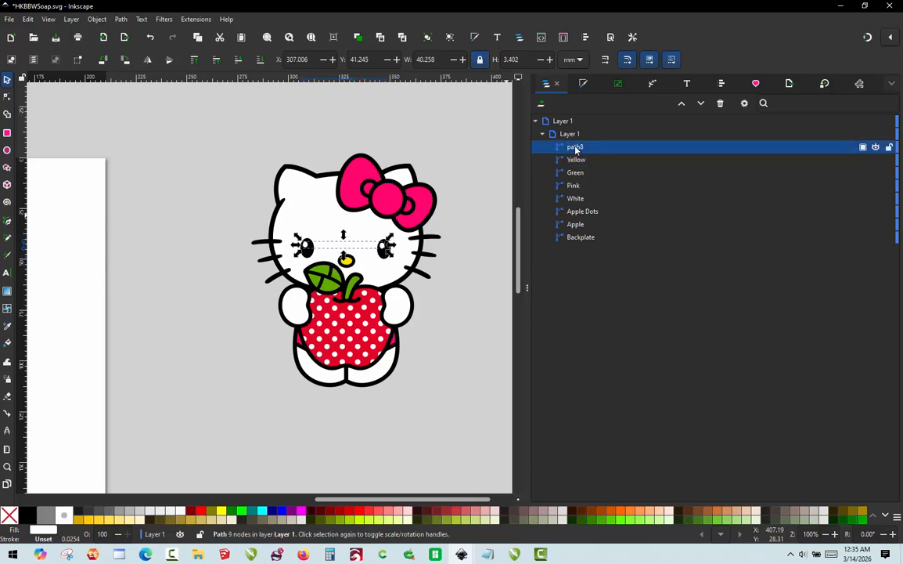
left_click(576, 148)
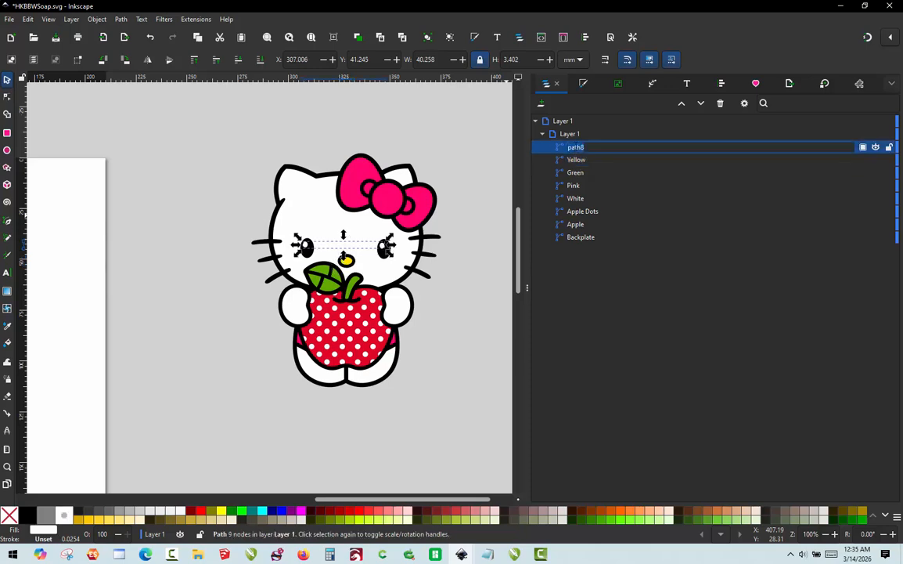
left_click(576, 172)
left_click(580, 149)
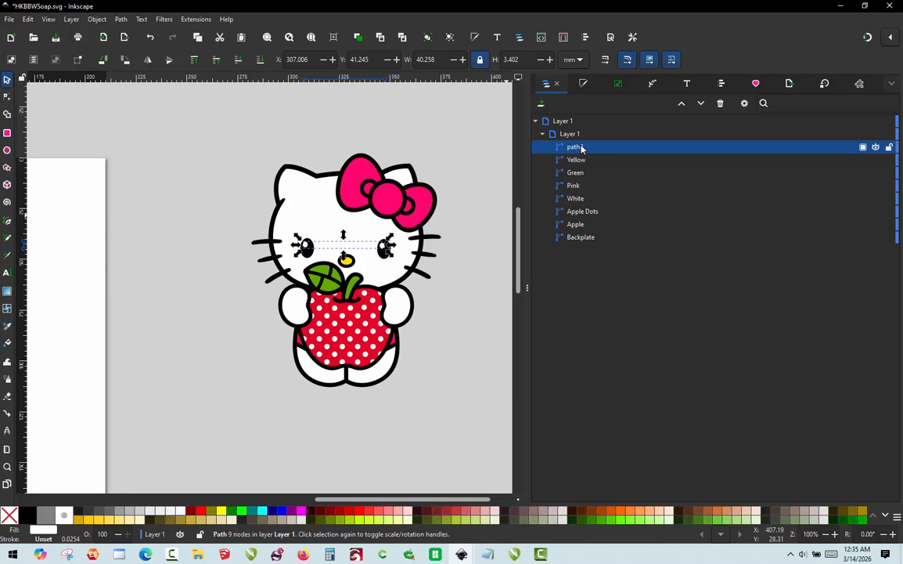
left_click(579, 198, "ctrl")
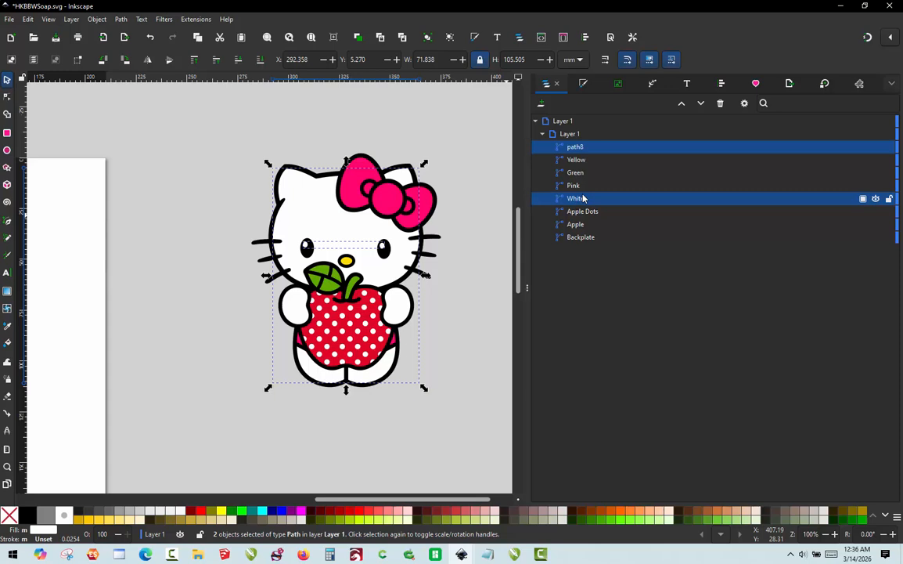
key("ctrl+plus")
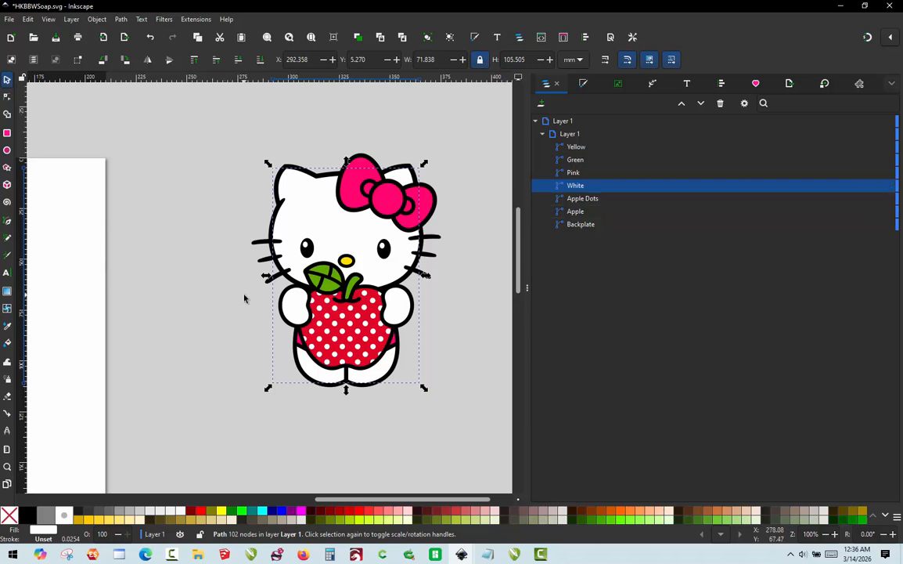
key("n")
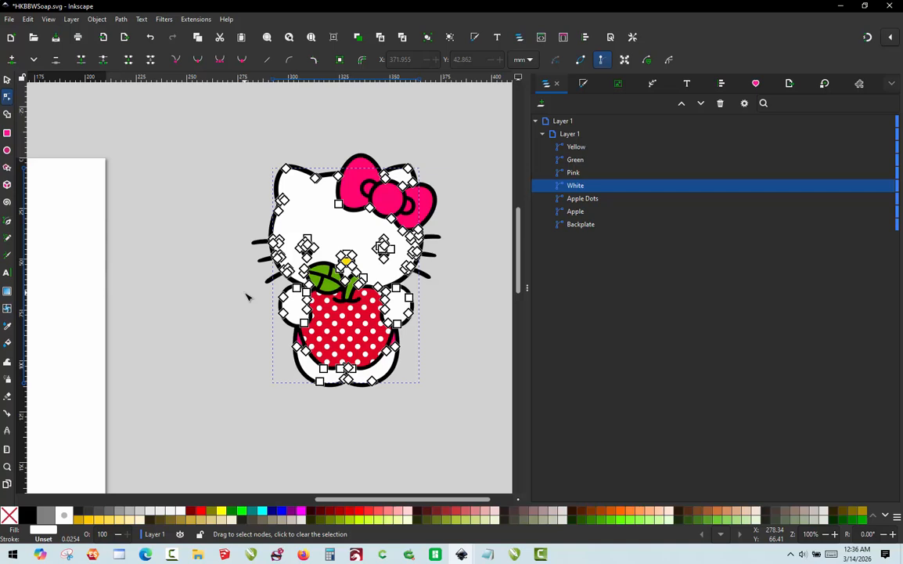
key("s")
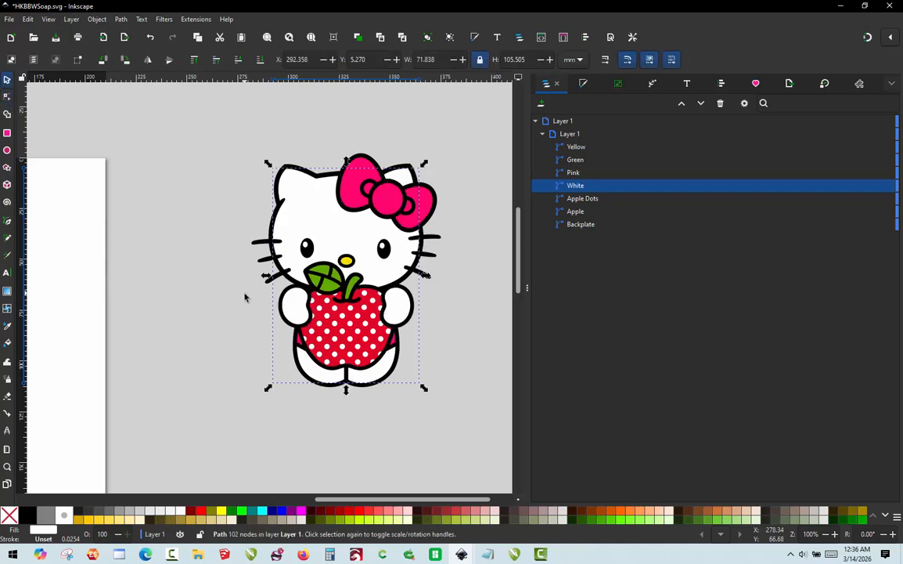
left_click(121, 19)
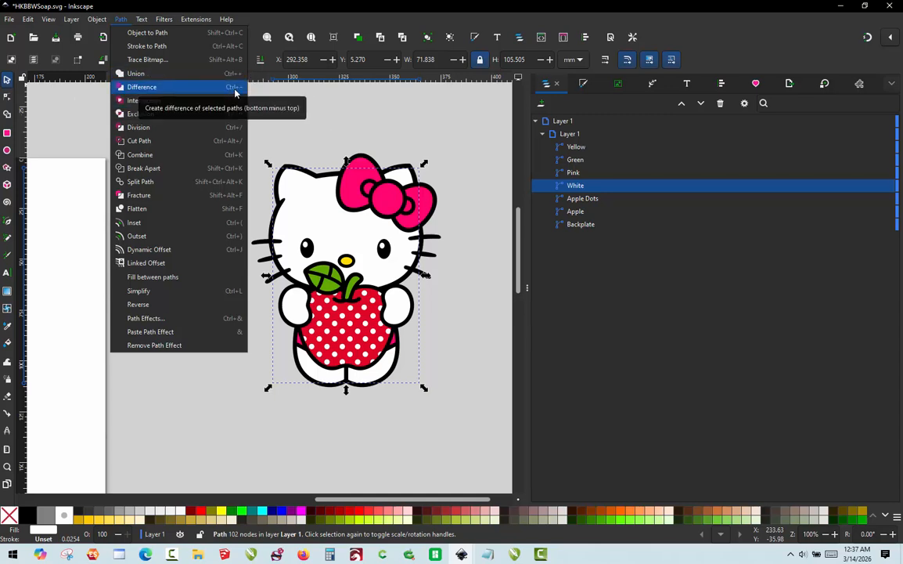
left_click(297, 115)
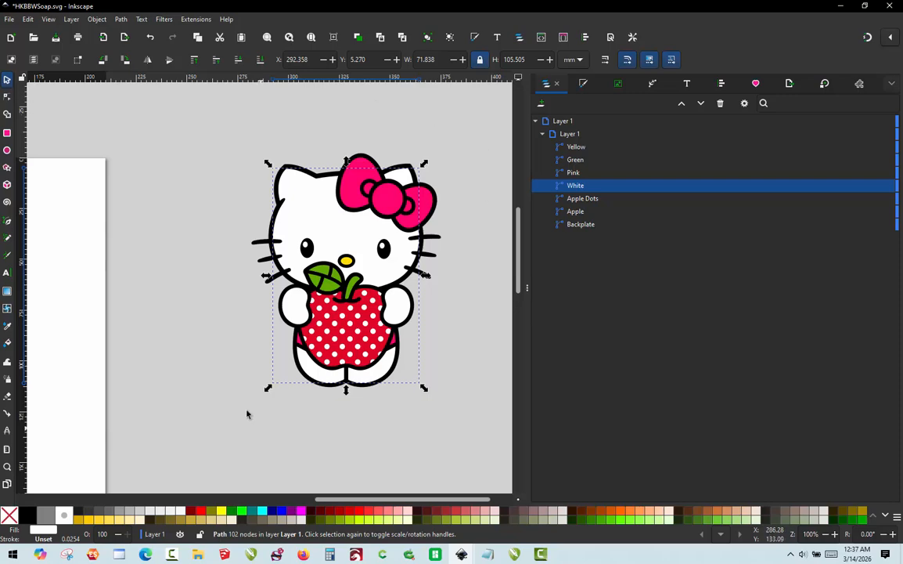
left_click(236, 303)
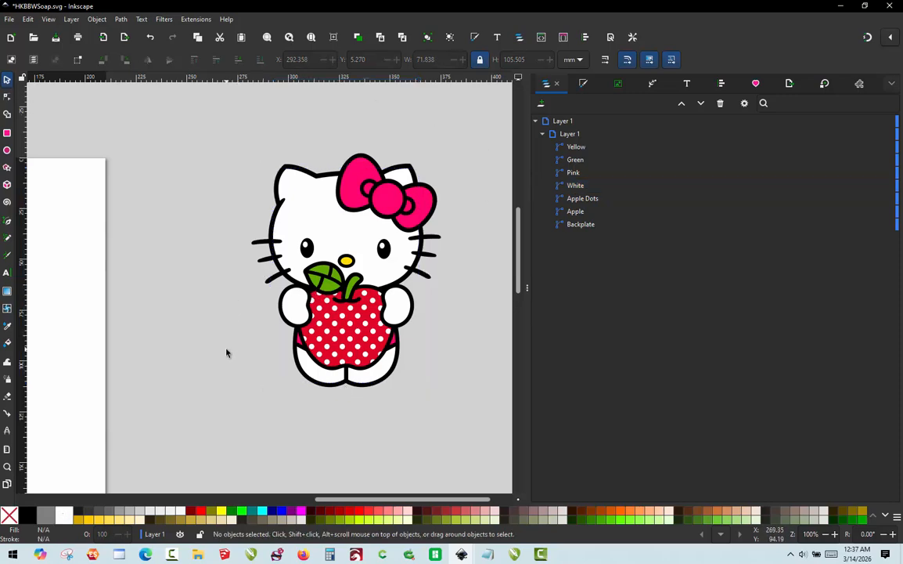
Draw a rectangle about 60.5 mm wide and 10.8 mm high slightly overlapping the bottom outline of the feet.
scroll(340, 403, "up", 1)
scroll(356, 411, "up", 1)
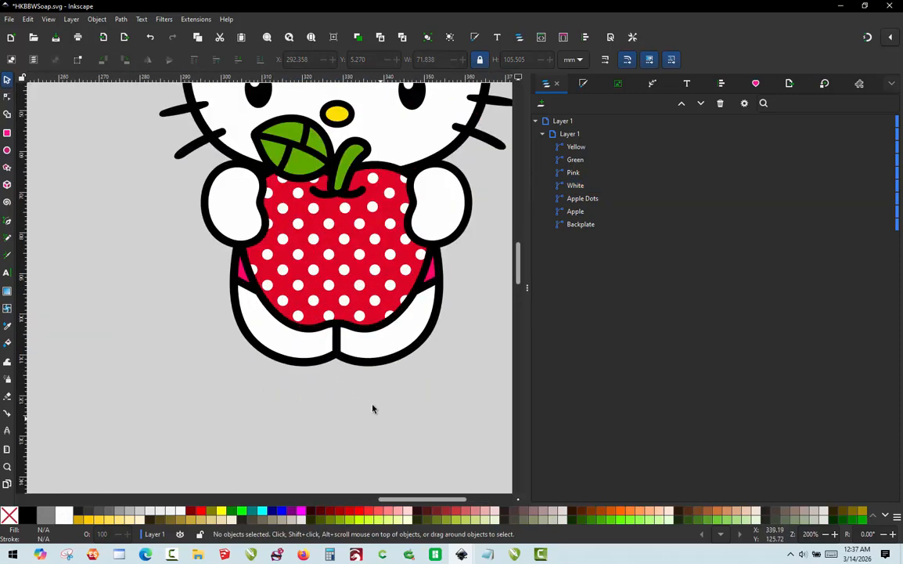
scroll(367, 401, "down", 2)
scroll(360, 399, "up", 1)
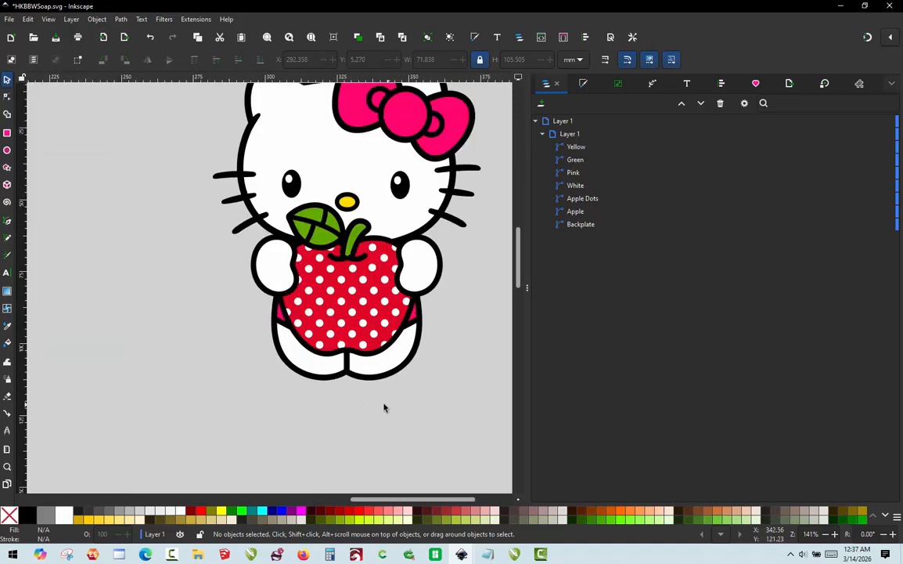
scroll(383, 408, "up", 1)
scroll(383, 408, "up", 1)
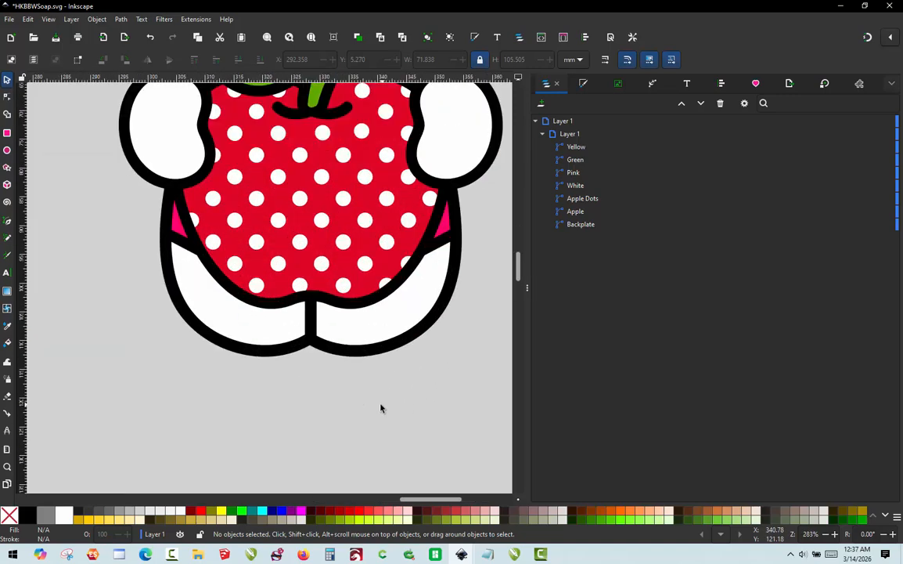
left_click(6, 134)
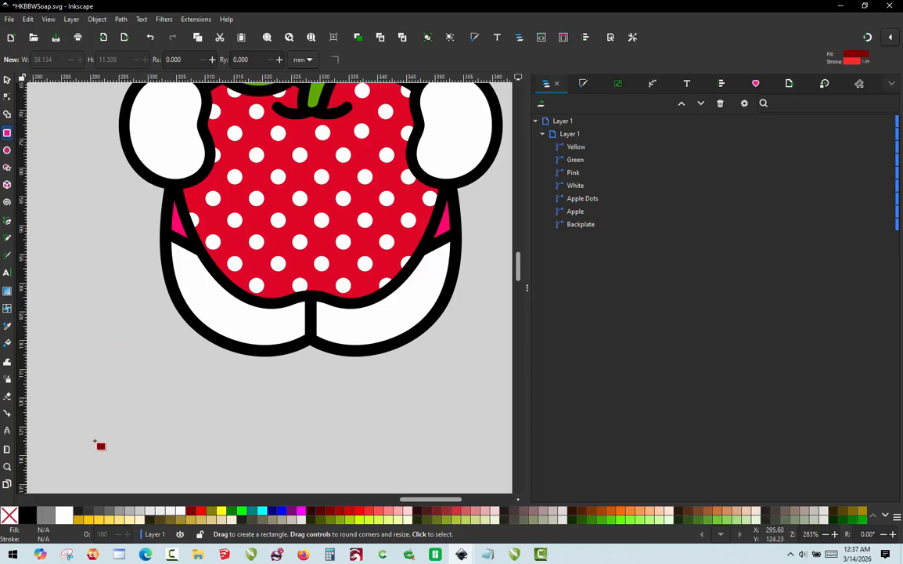
mouse_move(125, 417)
left_mouse_down()
mouse_move(434, 354)
mouse_move(474, 356)
left_mouse_up()
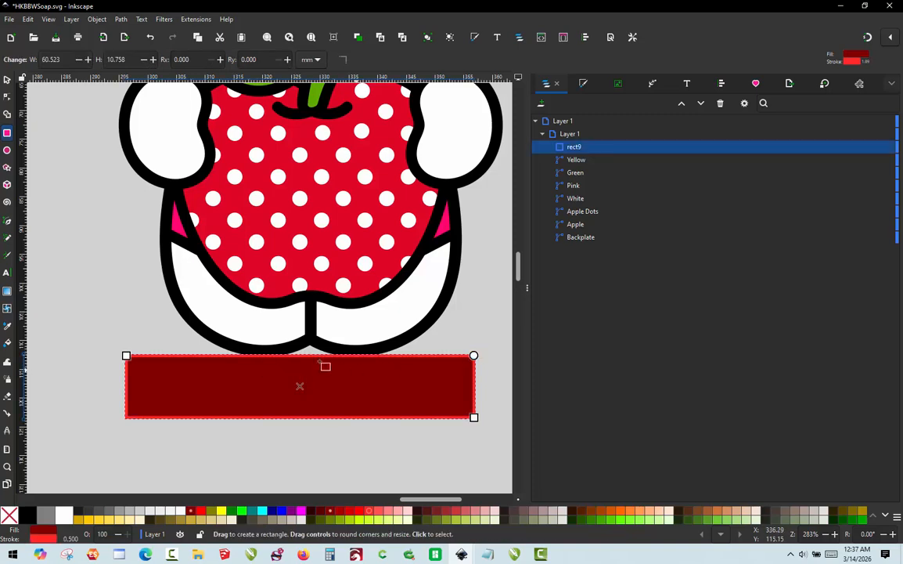
Subtract the rectangle from the Backplate to cut the underside of the feet flat.
left_click(7, 79)
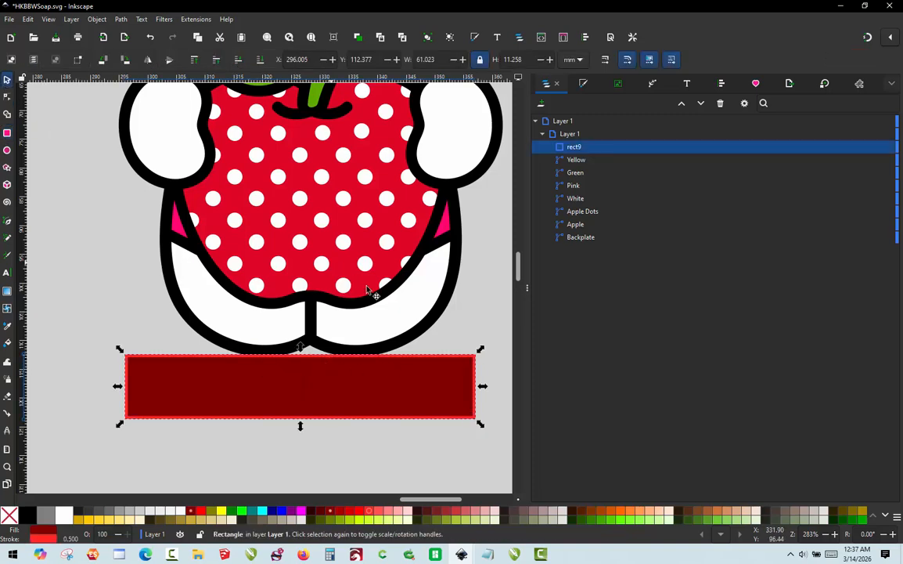
left_click(436, 323, "shift")
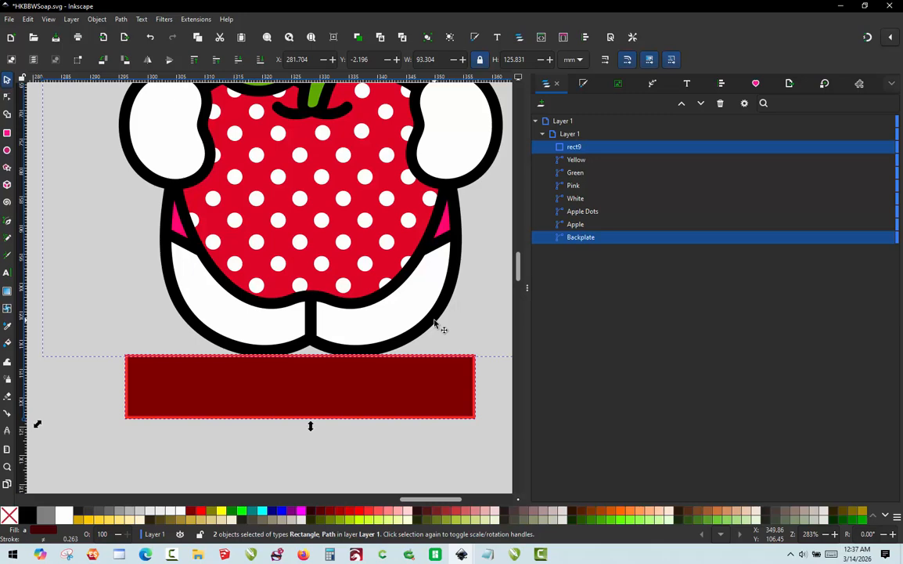
key("ctrl+minus")
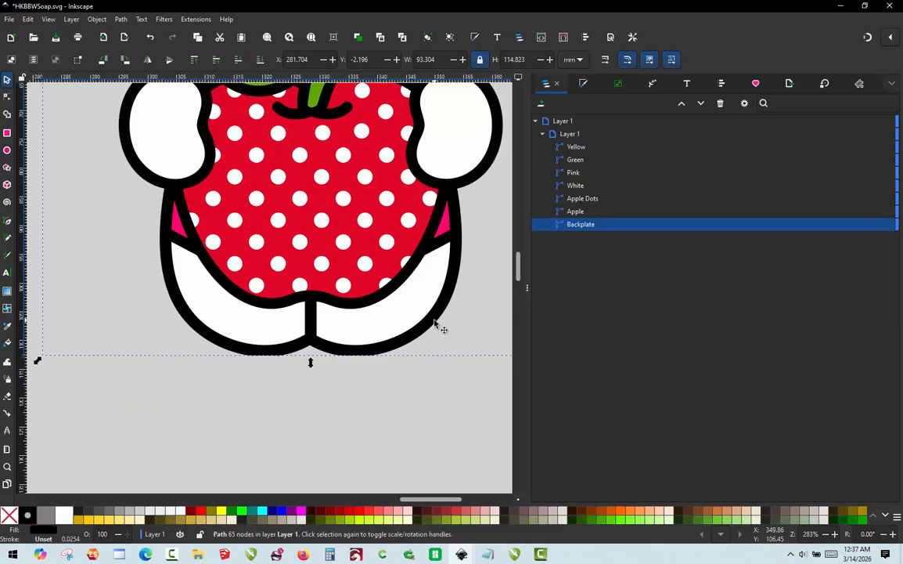
Delete the Backplate's lower nodes between the two feet to form one continuous straight base edge.
scroll(348, 390, "up", 2, "ctrl")
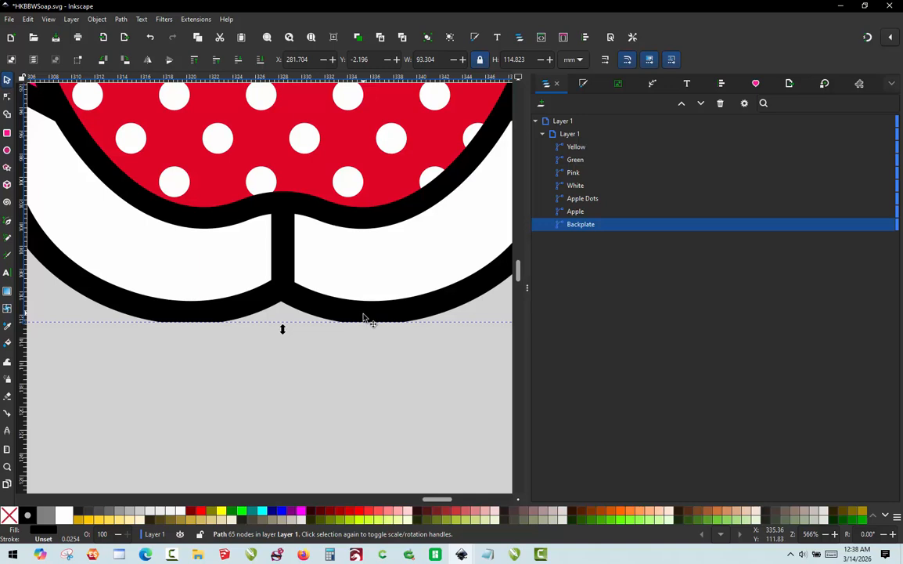
key("n")
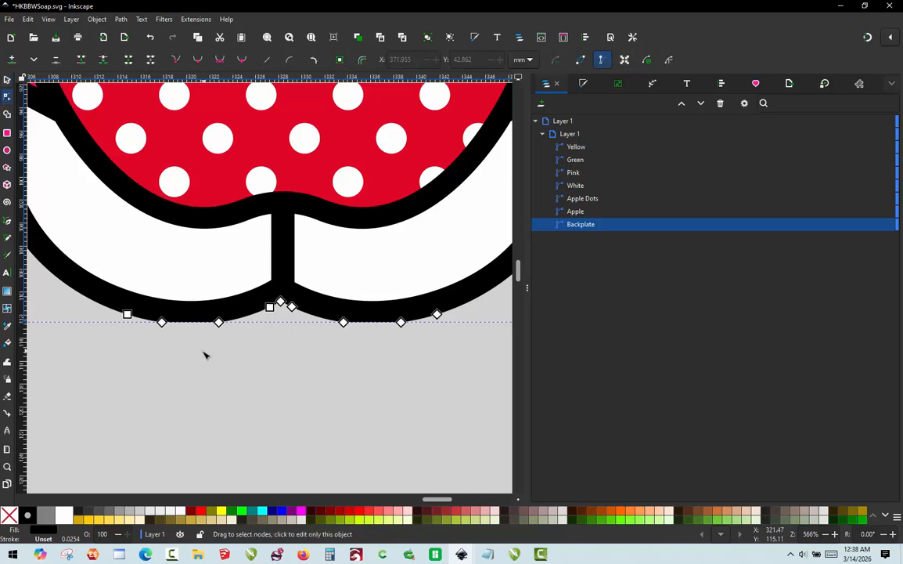
left_click_drag(204, 354, 365, 294)
key("Delete")
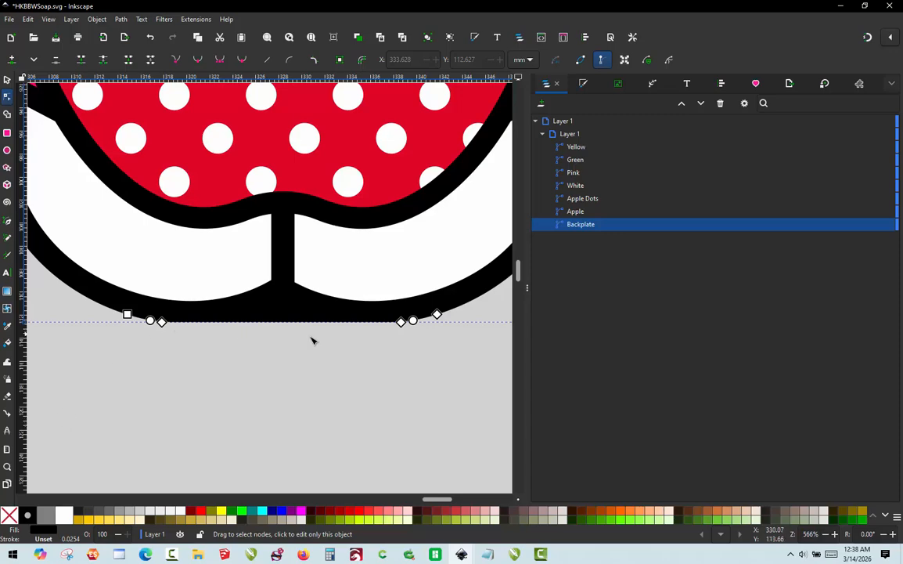
key("Escape")
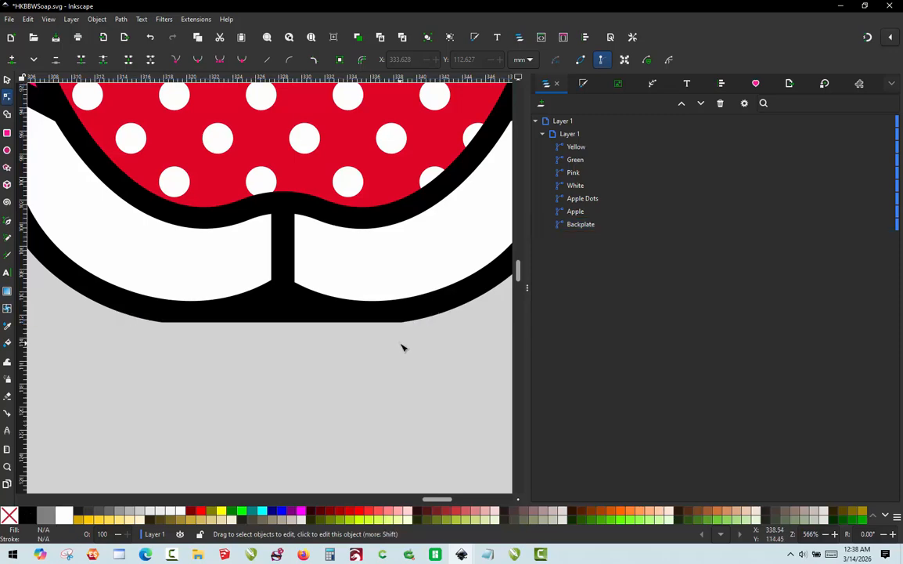
Save the changes to HKBBWSoap.svg.
scroll(403, 348, "down", 4)
scroll(395, 345, "down", 1)
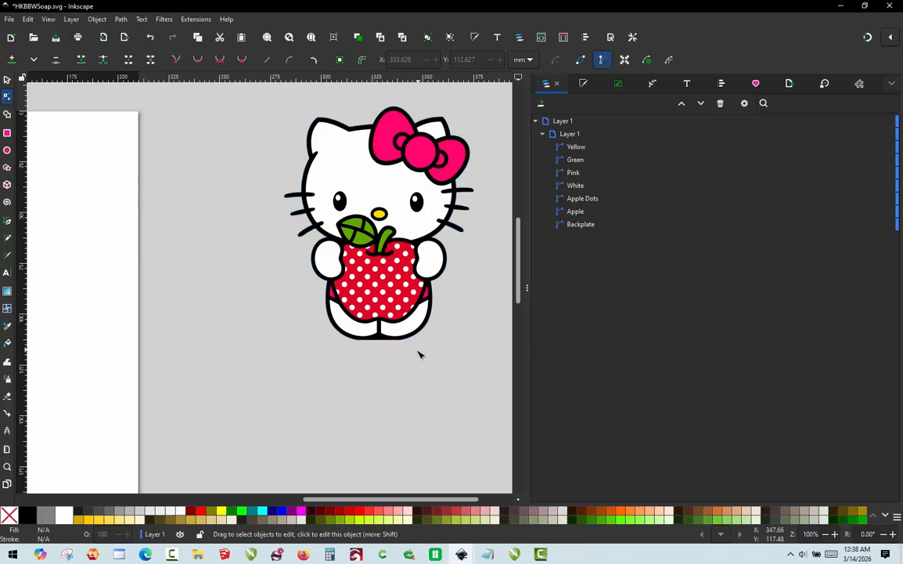
scroll(404, 368, "down", 1)
scroll(472, 225, "up", 1)
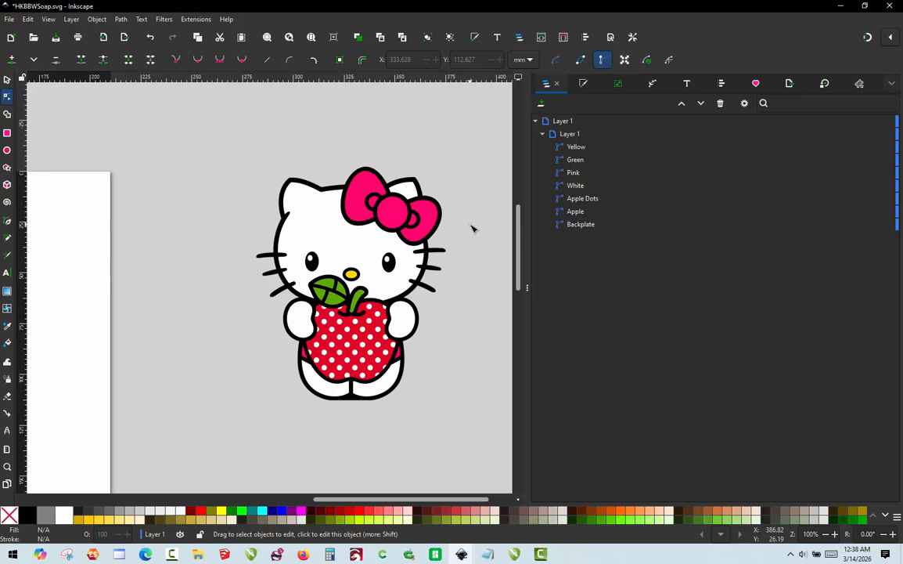
key("ctrl+s")
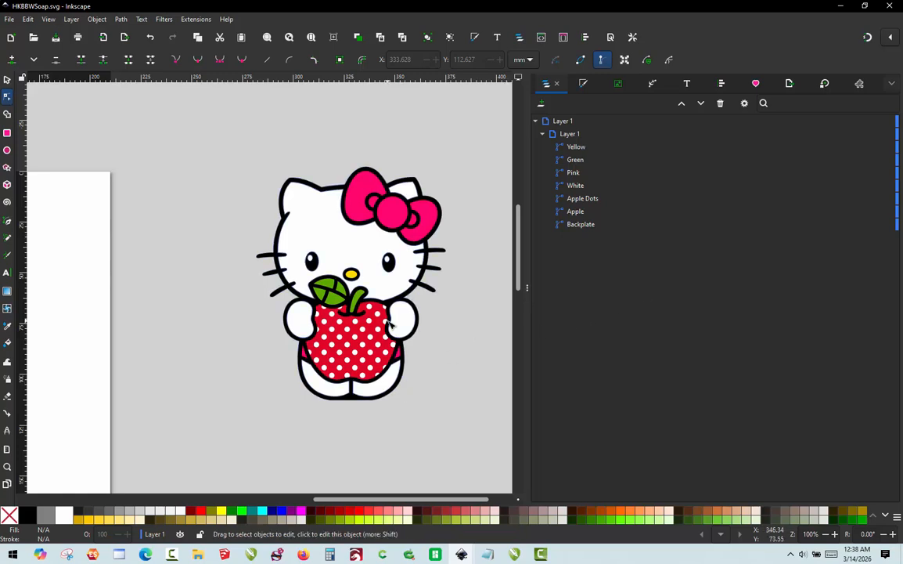
scroll(389, 323, "down", 1)
scroll(452, 245, "up", 1)
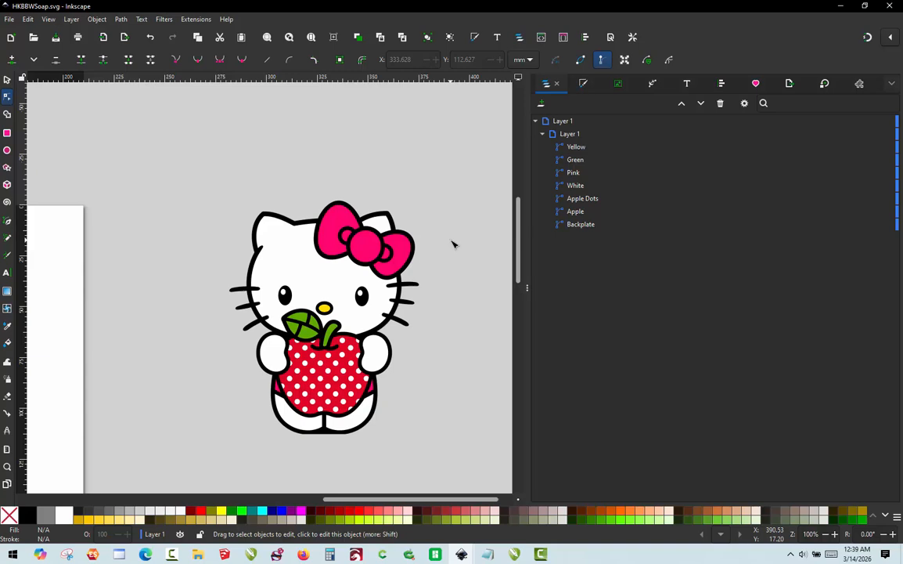
scroll(337, 173, "down", 1)
scroll(395, 229, "up", 1)
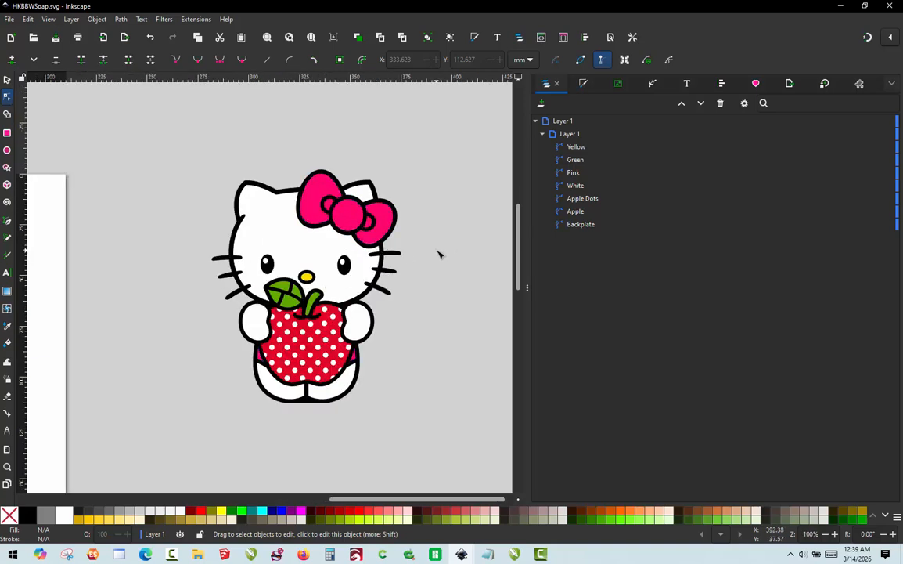